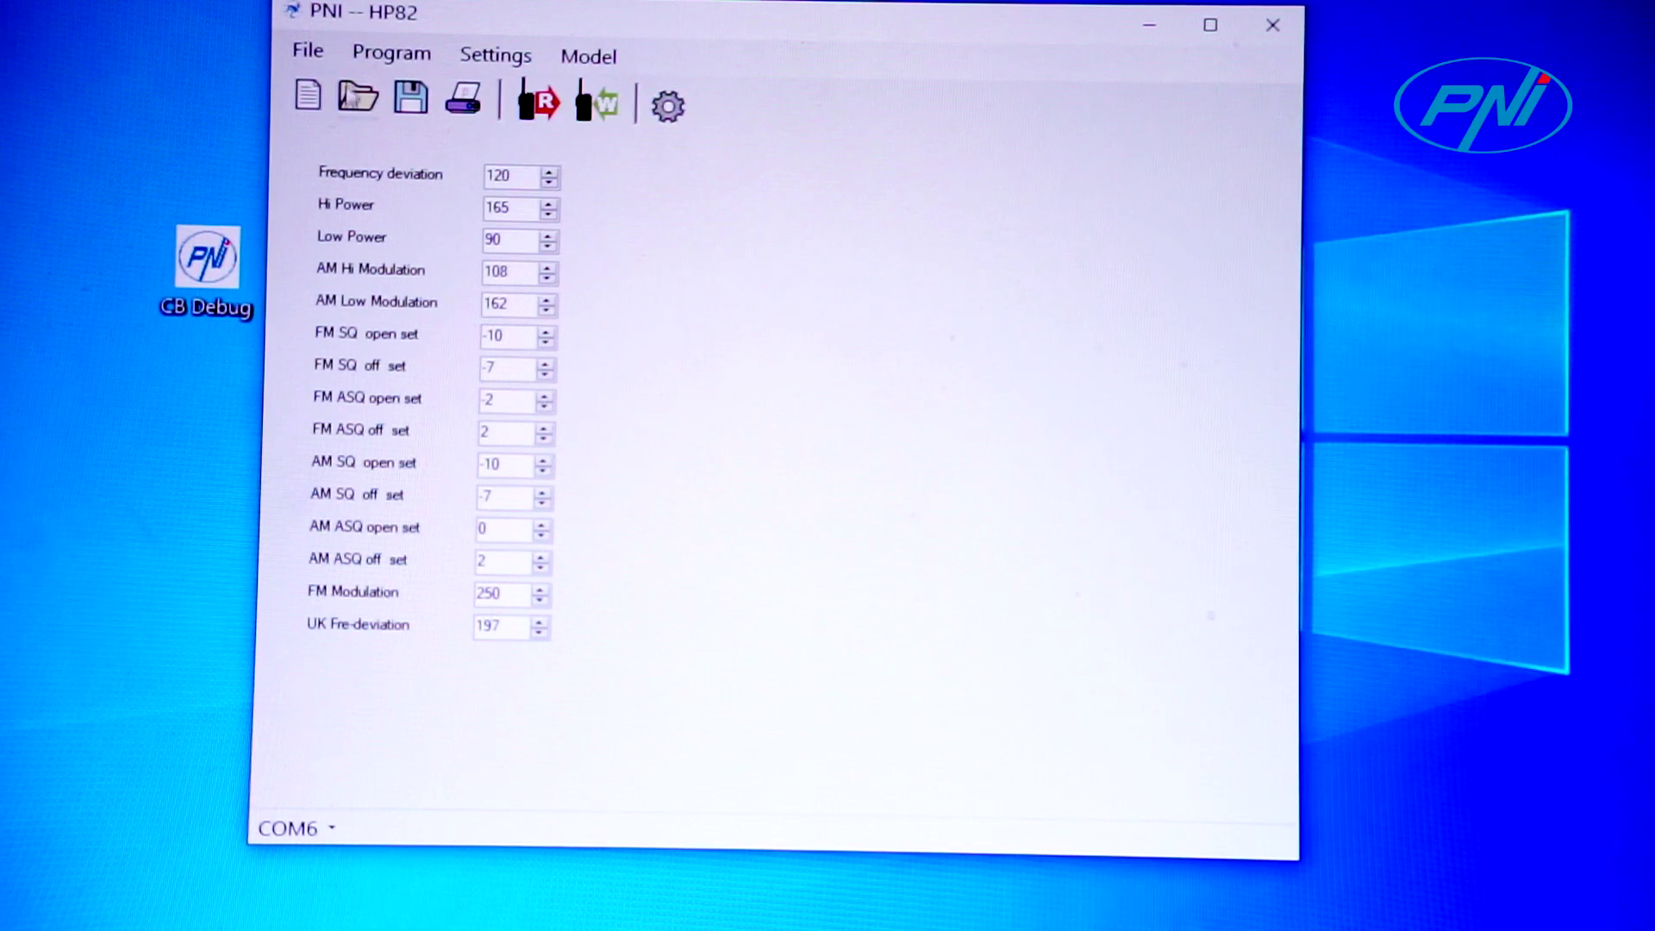
Step: Overwrite 'default HP82.dat' in Documents with the current default radio settings
click(409, 99)
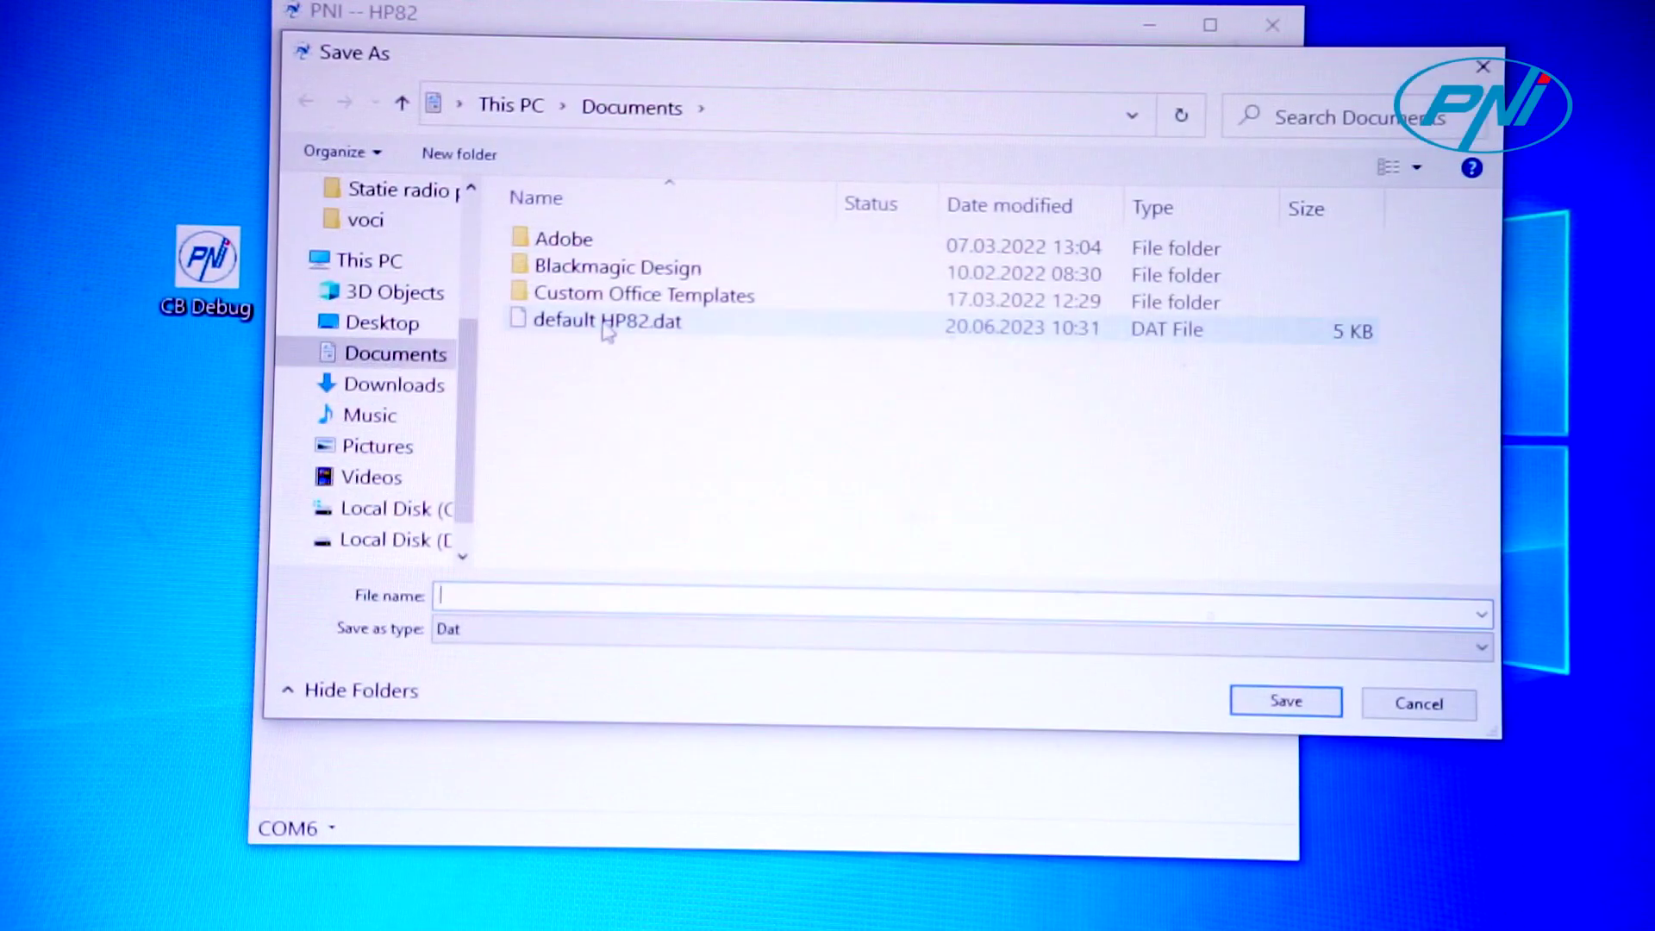
click(608, 332)
click(1287, 703)
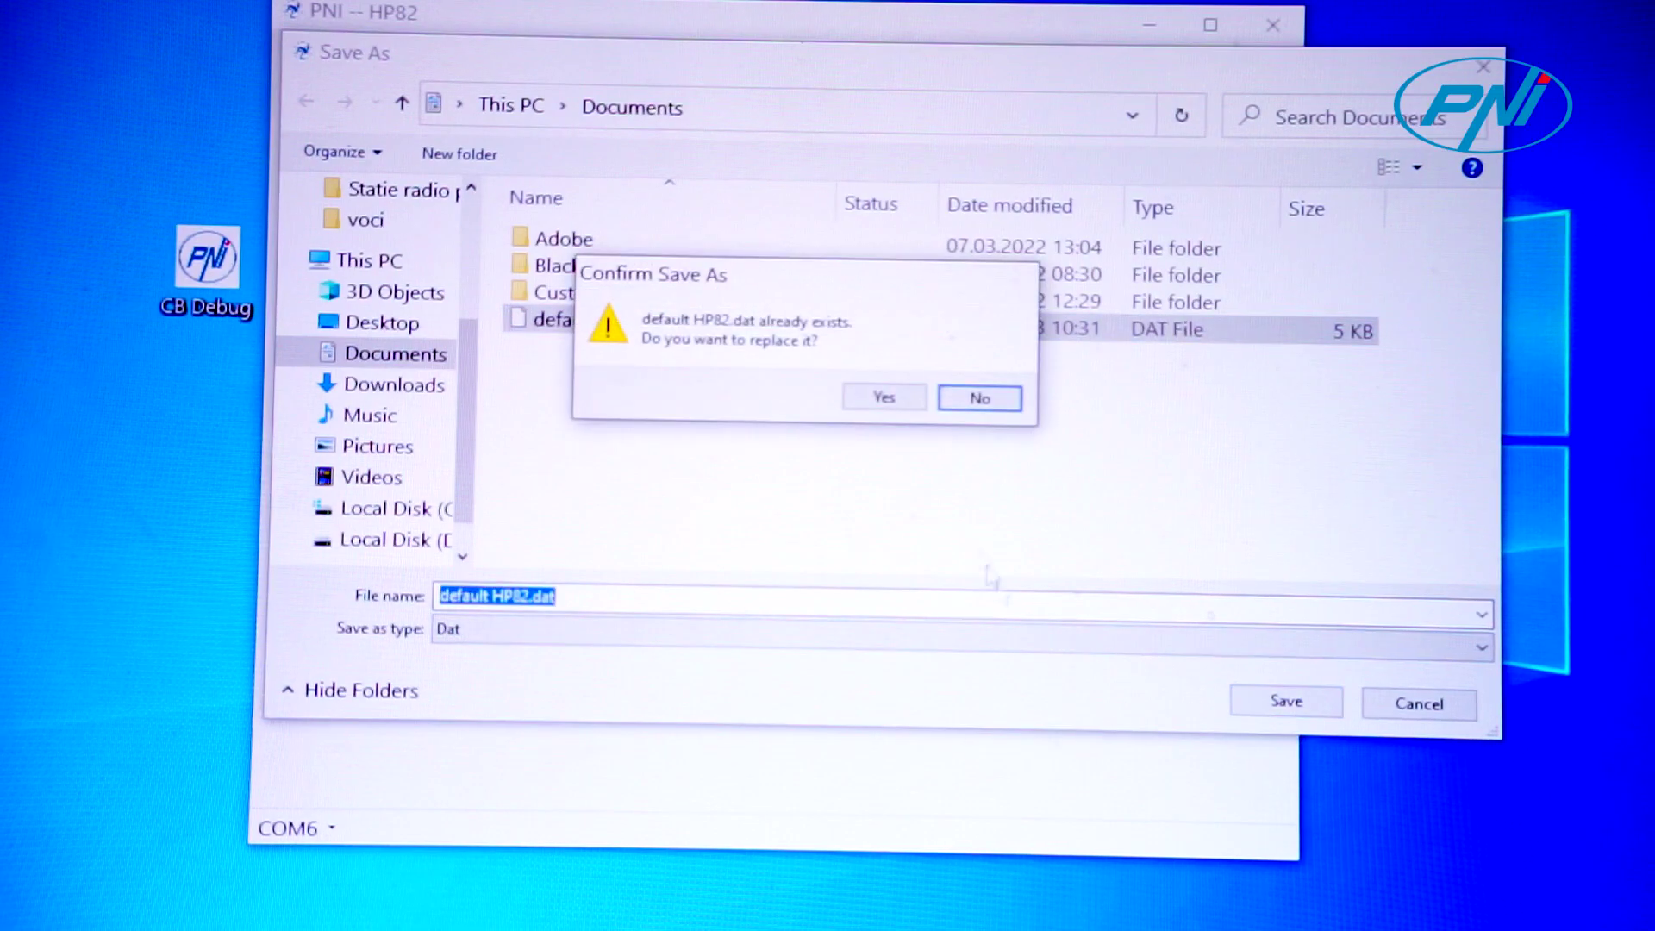
click(900, 399)
click(854, 492)
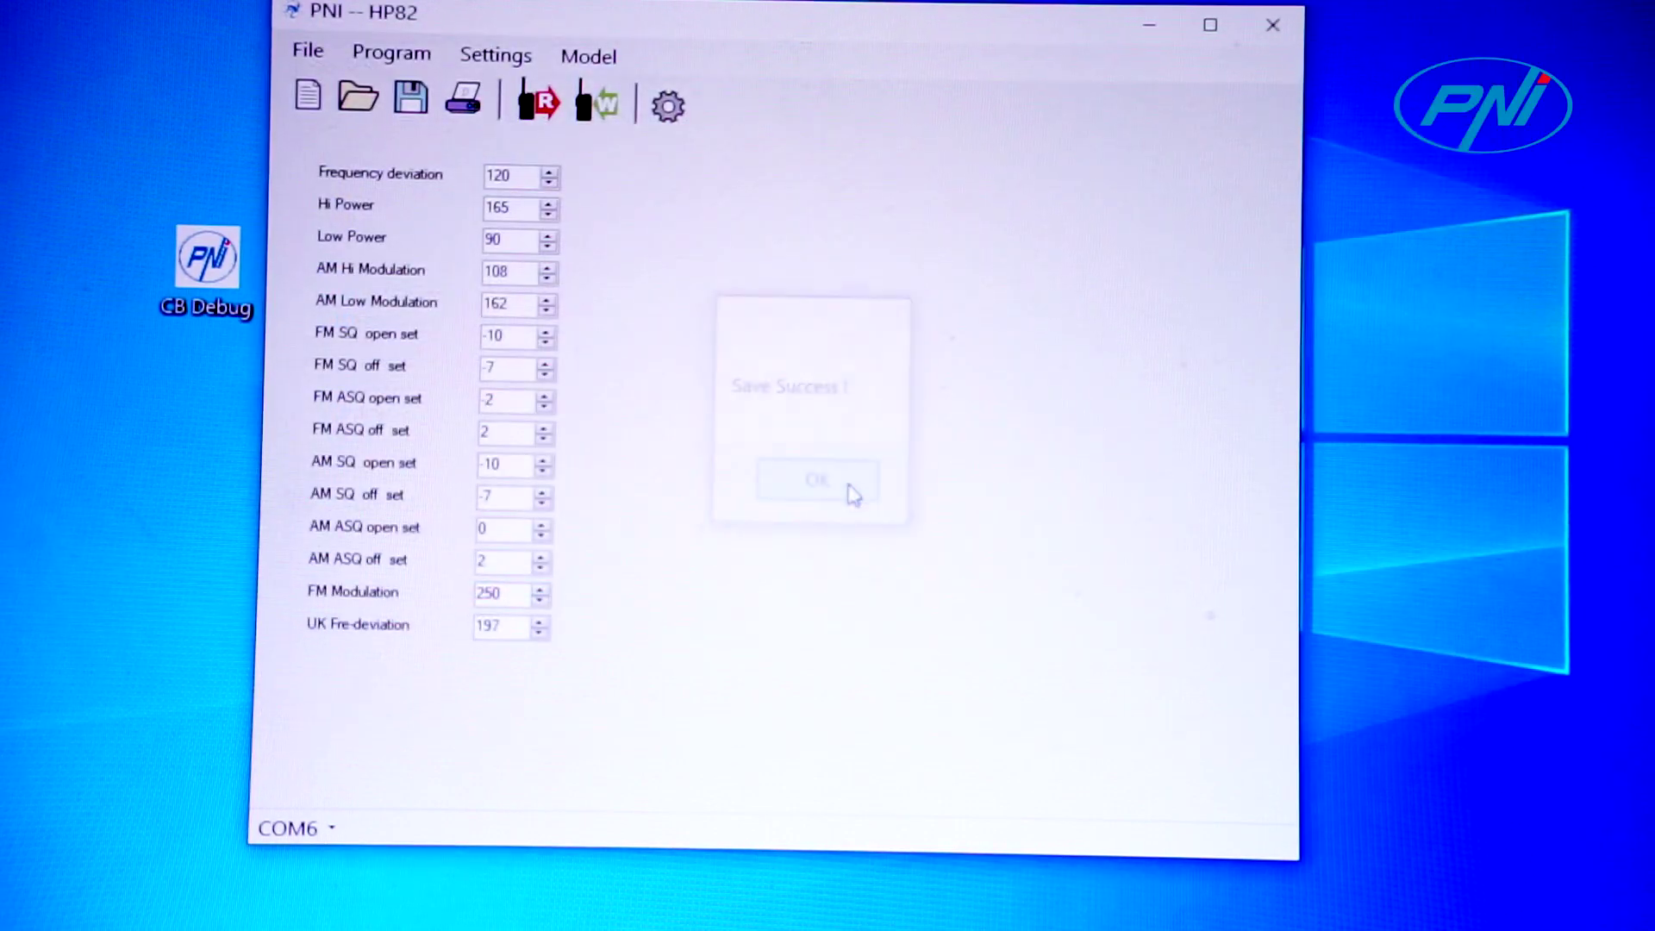